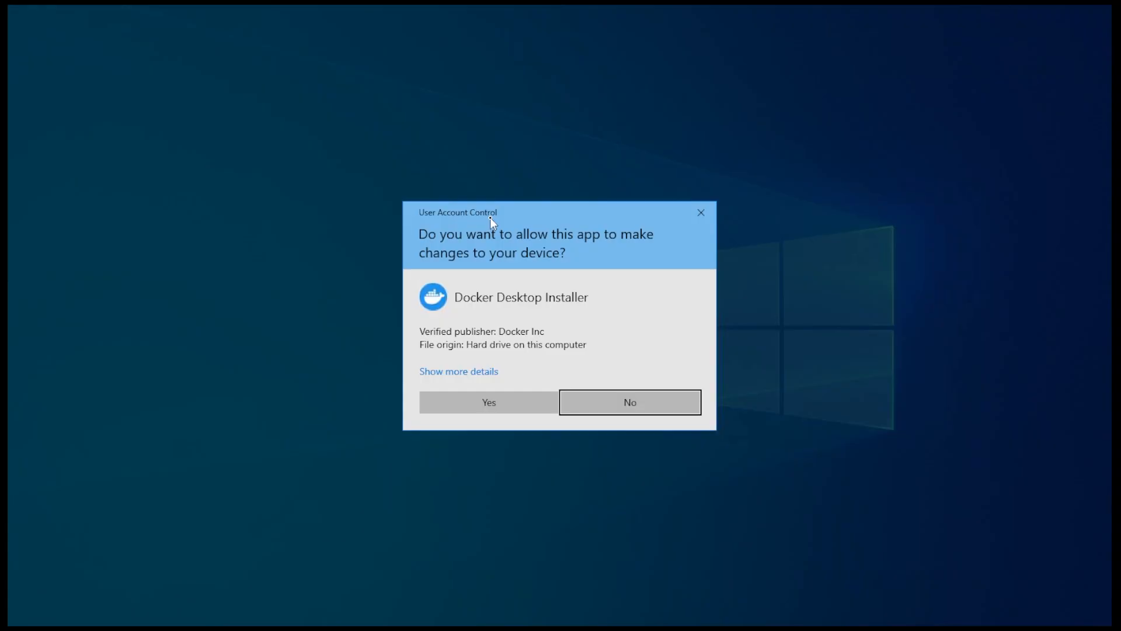
Allow the Docker Desktop installer to run and install it with the desktop shortcut option
{"action": "left_click", "coordinate": [497, 401]}
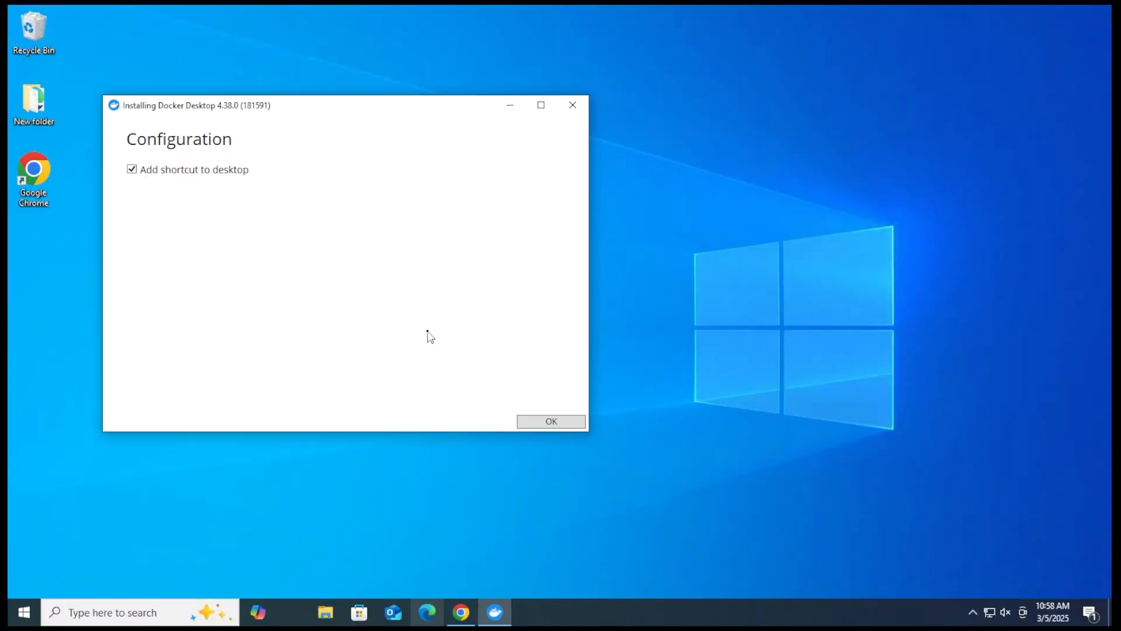
{"action": "left_click", "coordinate": [564, 422]}
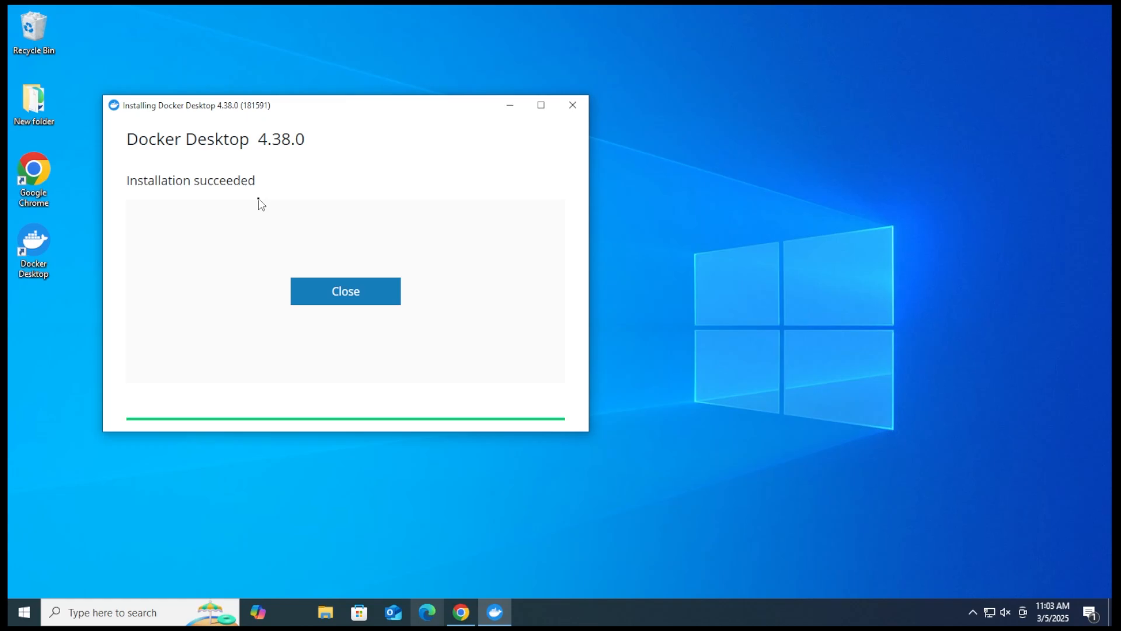
{"action": "left_click", "coordinate": [362, 294]}
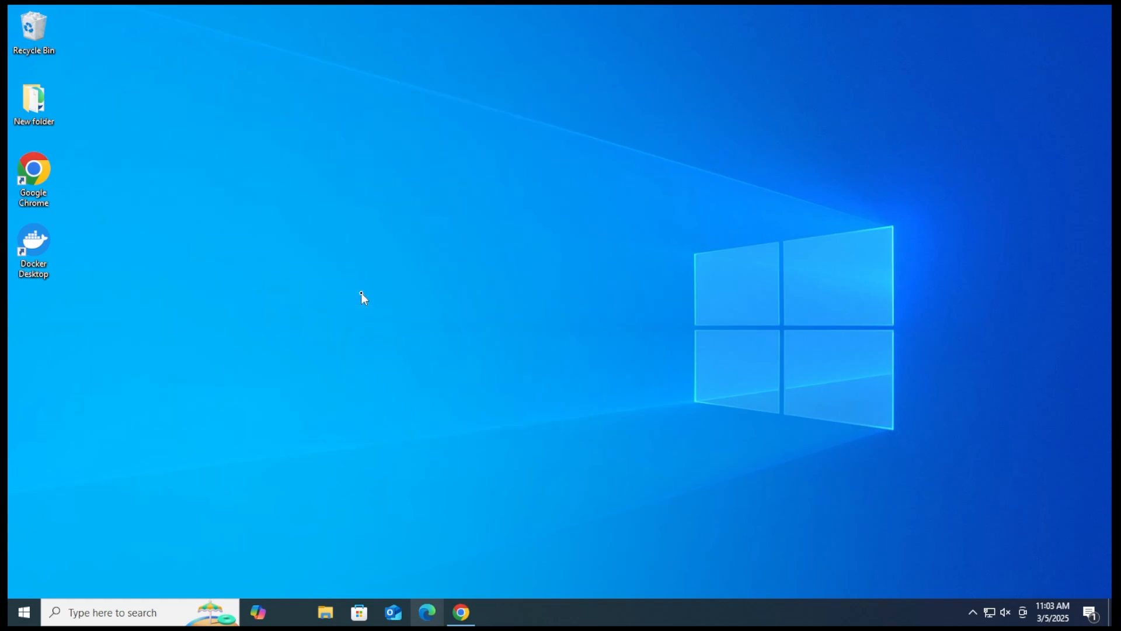
Launch Docker Desktop, accept the service agreement and finish setup with the recommended settings, authorizing the privileged helper
{"action": "double_click", "coordinate": [43, 242]}
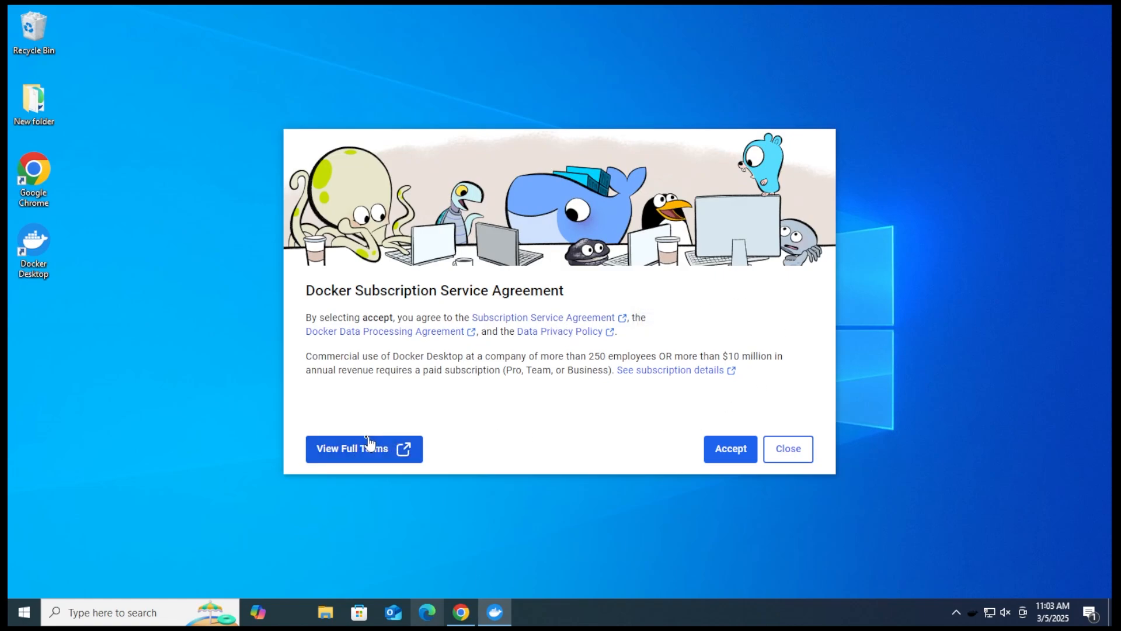
{"action": "left_click", "coordinate": [739, 449]}
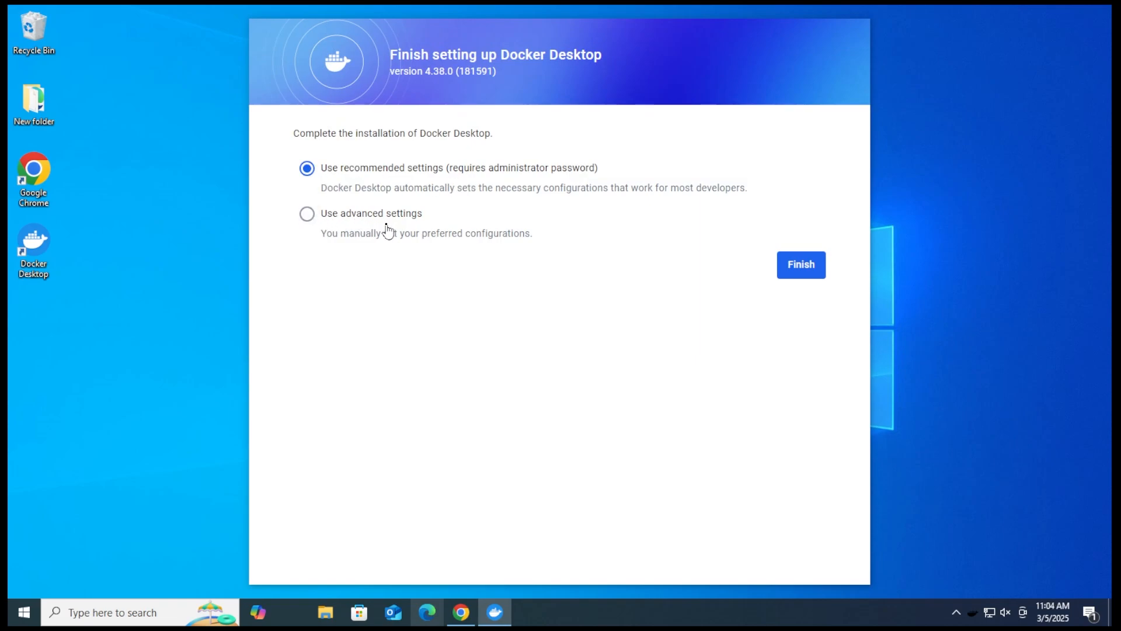
{"action": "left_click", "coordinate": [349, 217]}
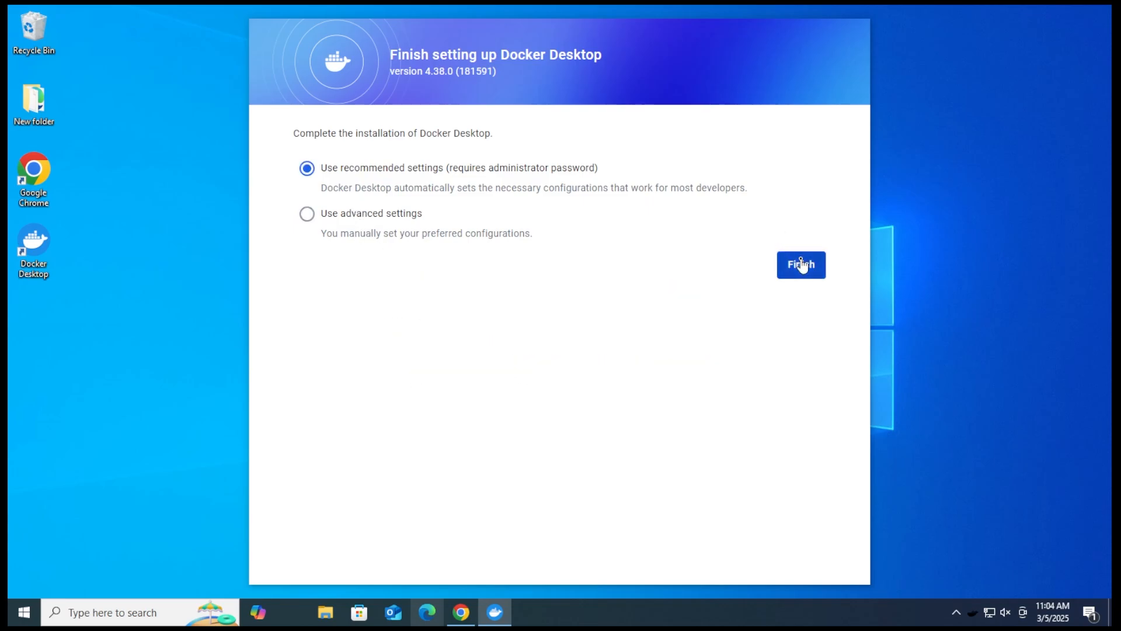
{"action": "left_click", "coordinate": [801, 261]}
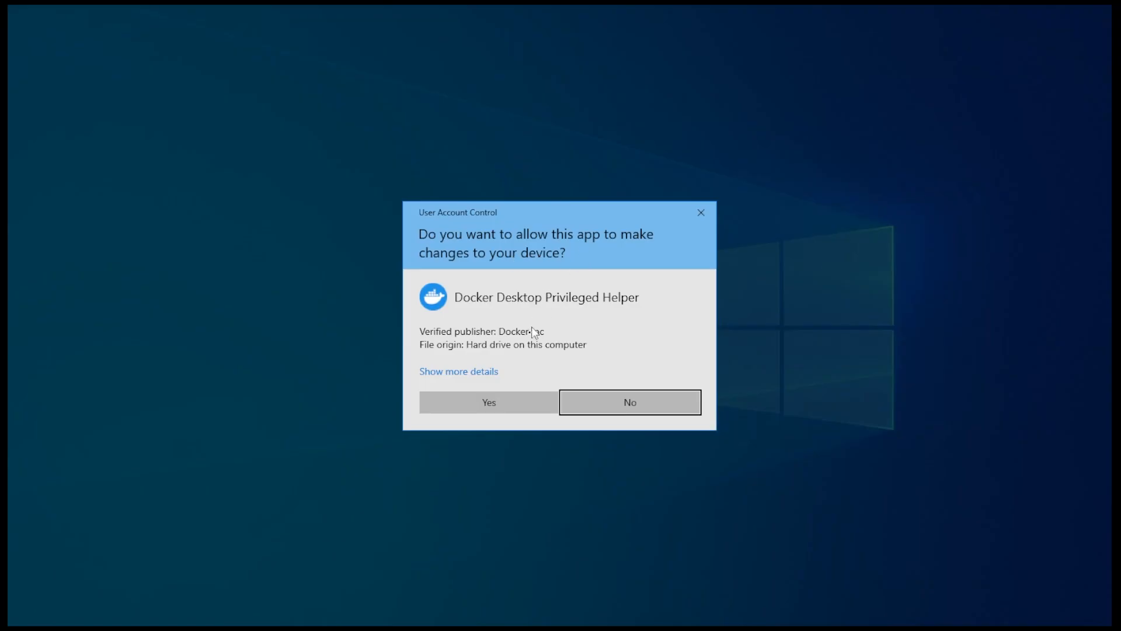
{"action": "left_click", "coordinate": [504, 407]}
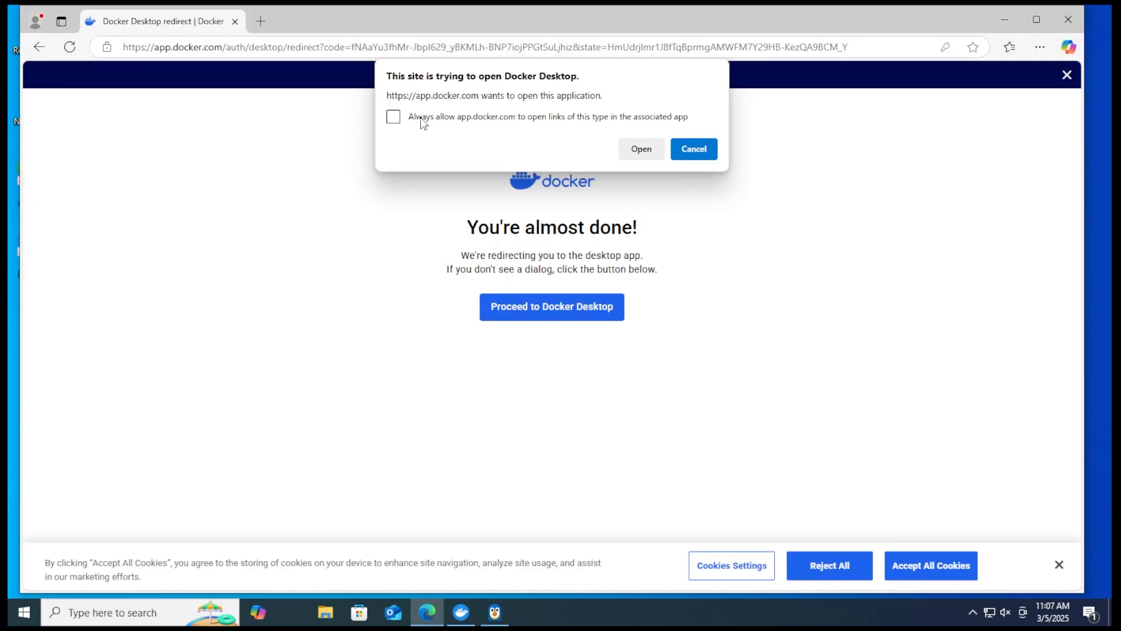
Let the browser redirect open Docker Desktop, close the browser and skip the welcome survey
{"action": "left_click", "coordinate": [635, 153]}
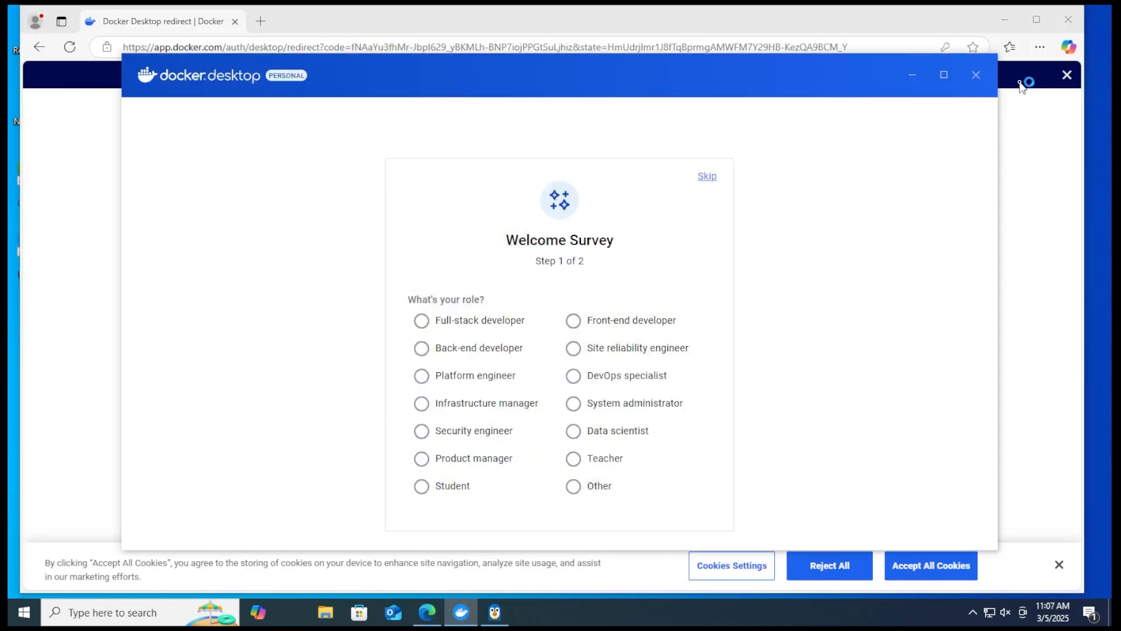
{"action": "left_click", "coordinate": [1066, 19]}
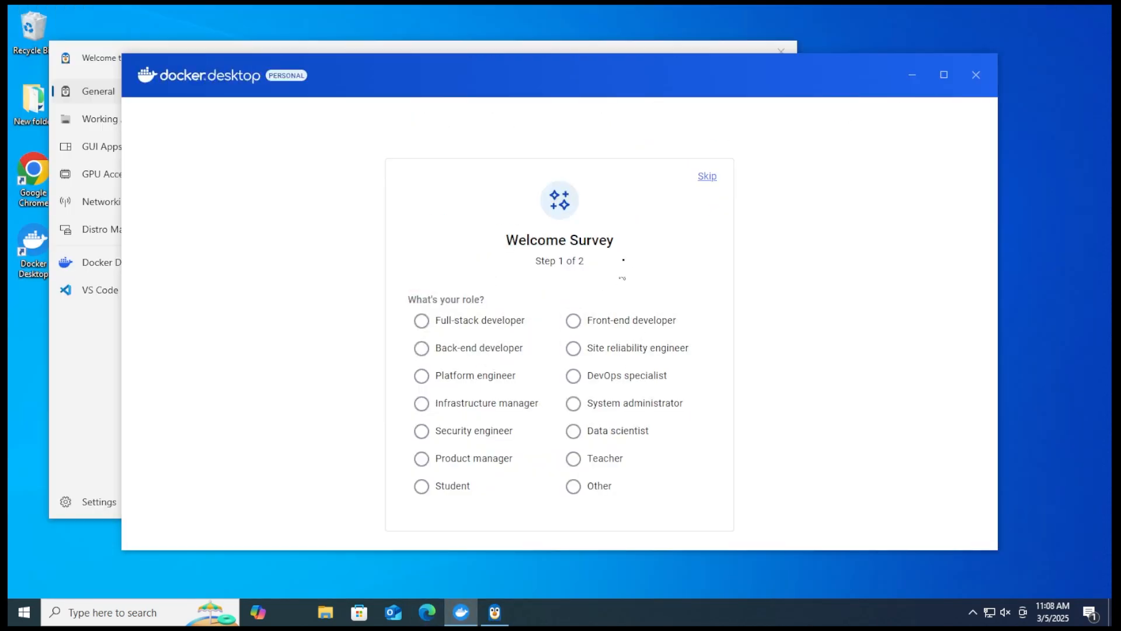
{"action": "left_click", "coordinate": [704, 181]}
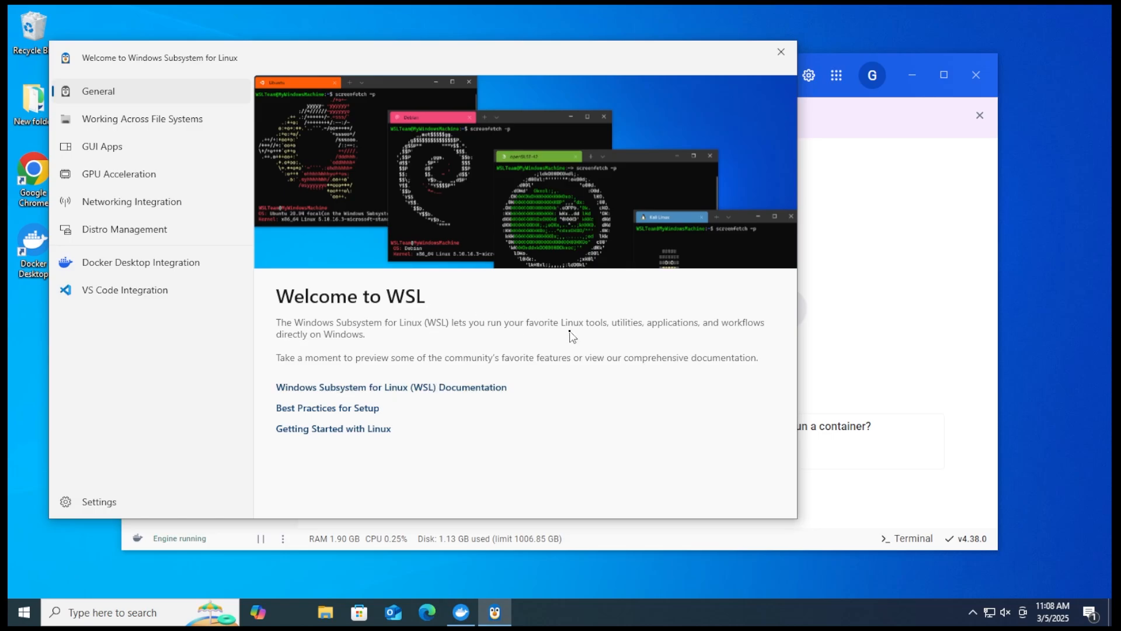
Dismiss the Windows Subsystem for Linux welcome window and view Docker Desktop's Images and Containers pages
{"action": "left_click", "coordinate": [780, 51]}
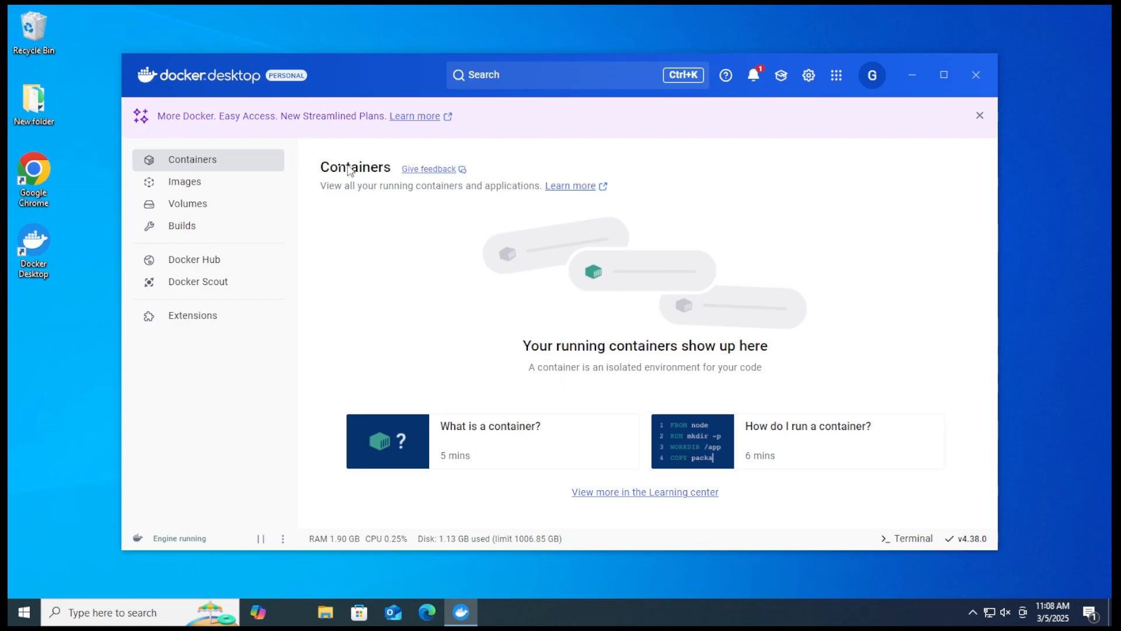
{"action": "left_click", "coordinate": [204, 187]}
{"action": "left_click", "coordinate": [222, 165]}
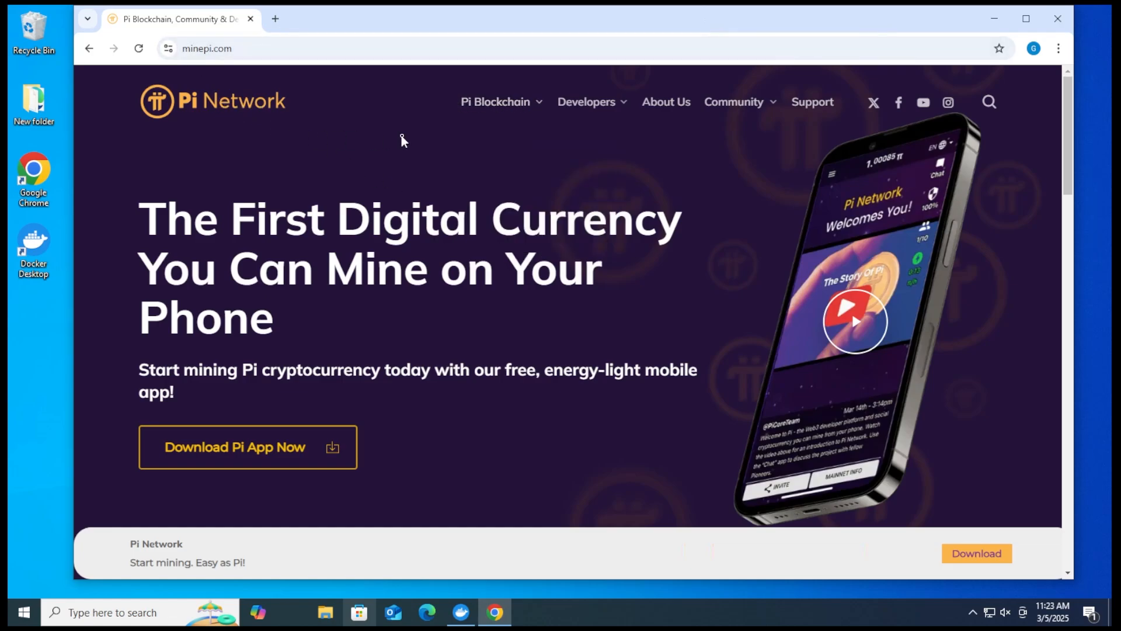
Download the Windows version of Pi Node from the Pi Node page on minepi.com and minimize the browser
{"action": "mouse_move", "coordinate": [525, 115]}
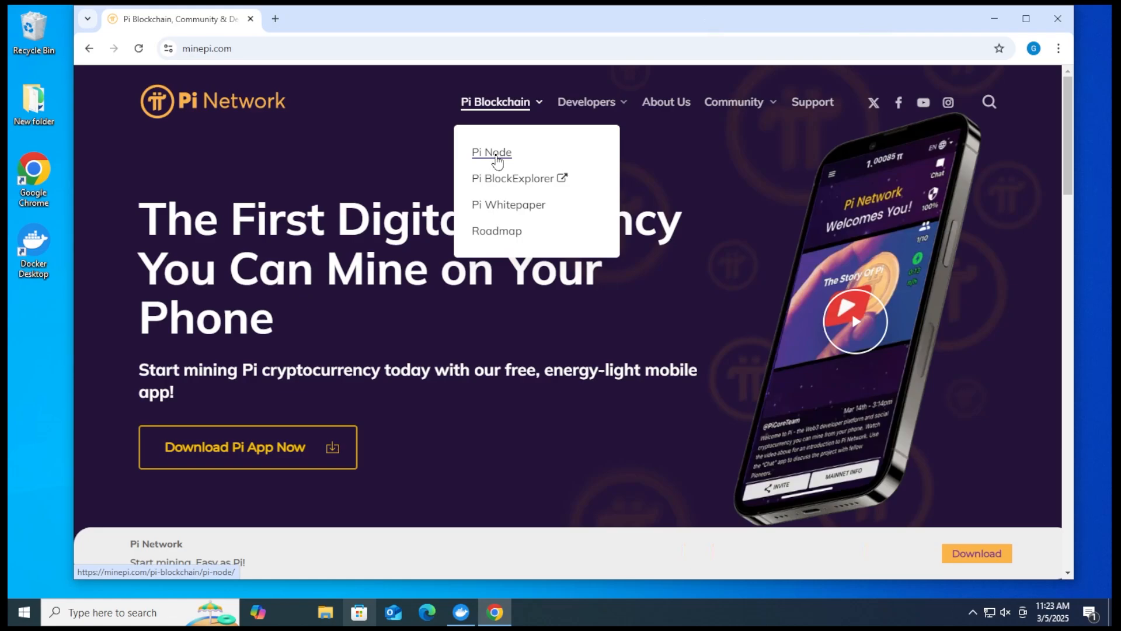
{"action": "left_click", "coordinate": [497, 155]}
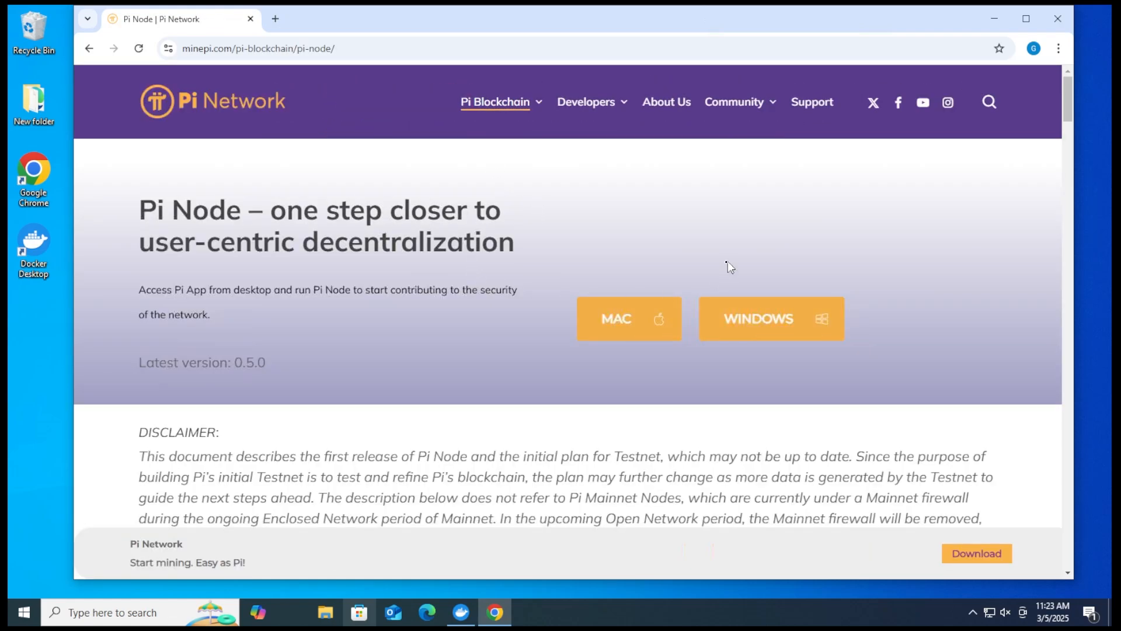
{"action": "left_click", "coordinate": [771, 325]}
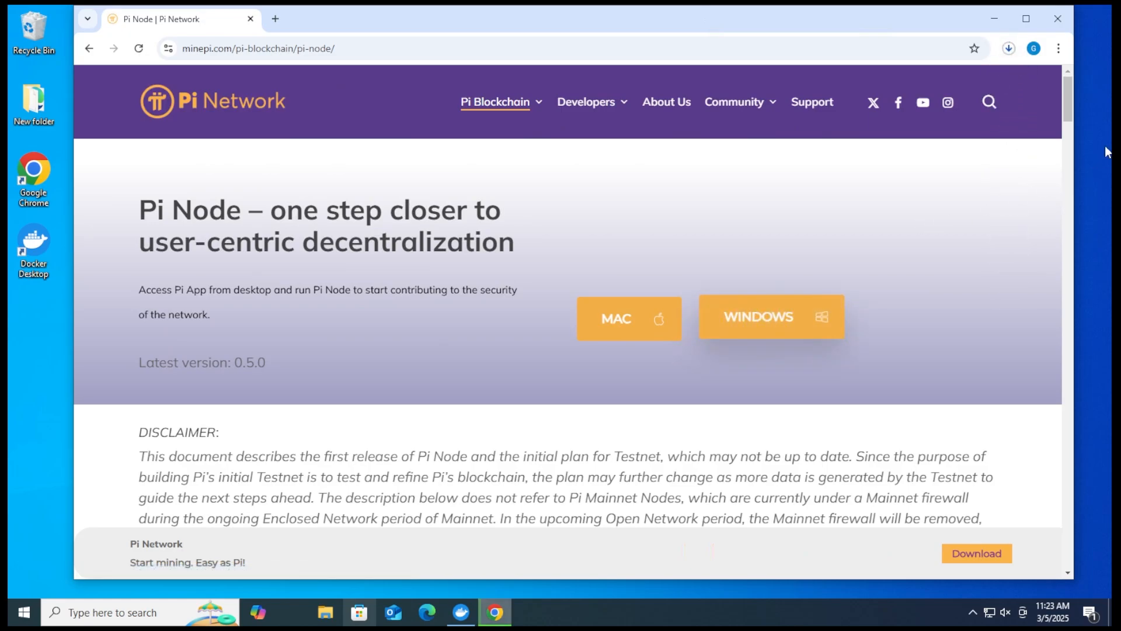
{"action": "left_click", "coordinate": [1009, 49]}
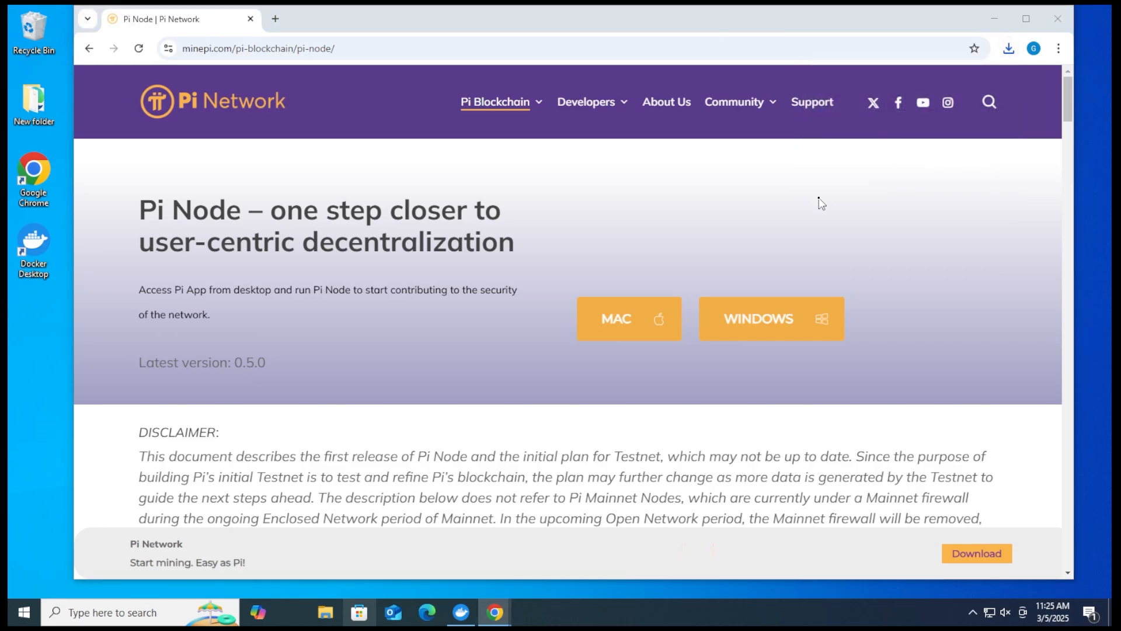
{"action": "left_click", "coordinate": [995, 18]}
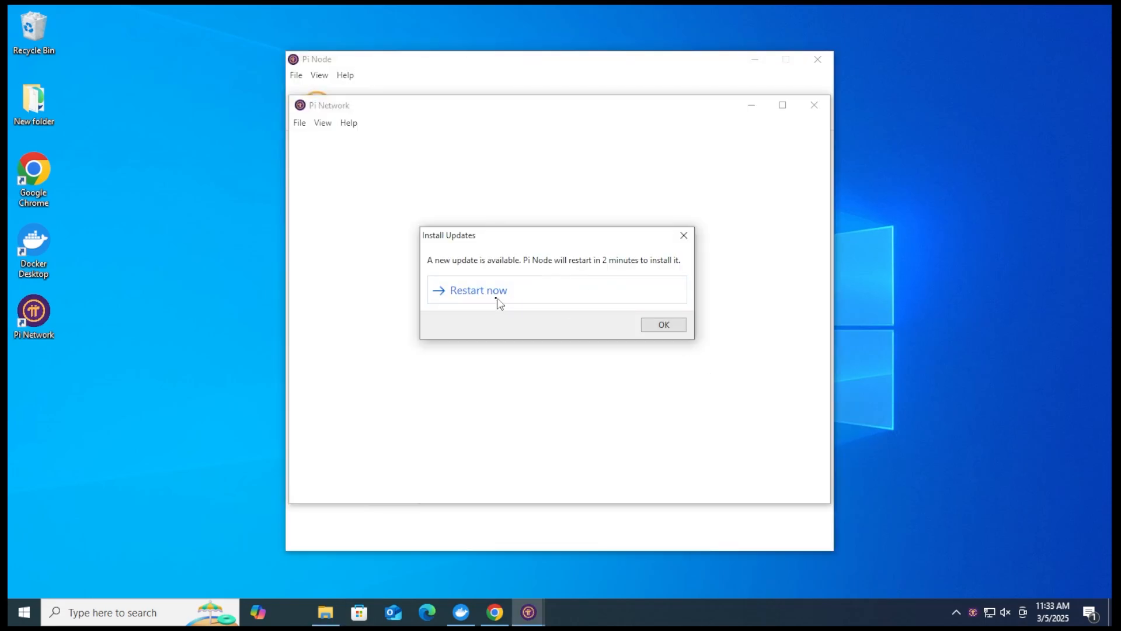
Restart Pi Node immediately to install the available update and log in to the Pi account
{"action": "left_click", "coordinate": [486, 295]}
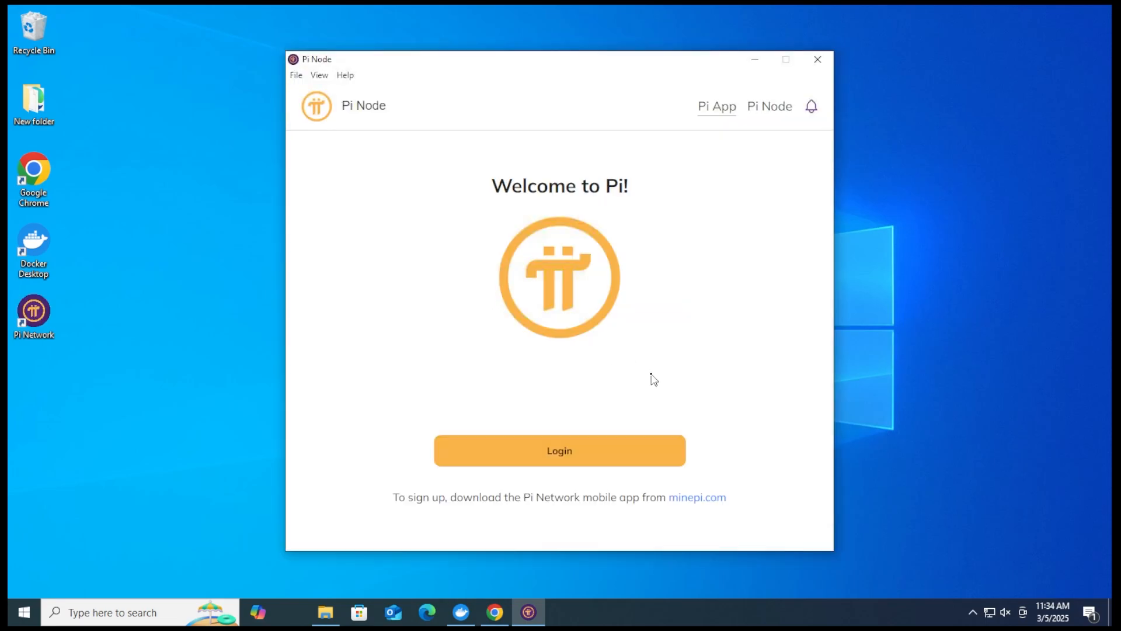
{"action": "left_click", "coordinate": [585, 460]}
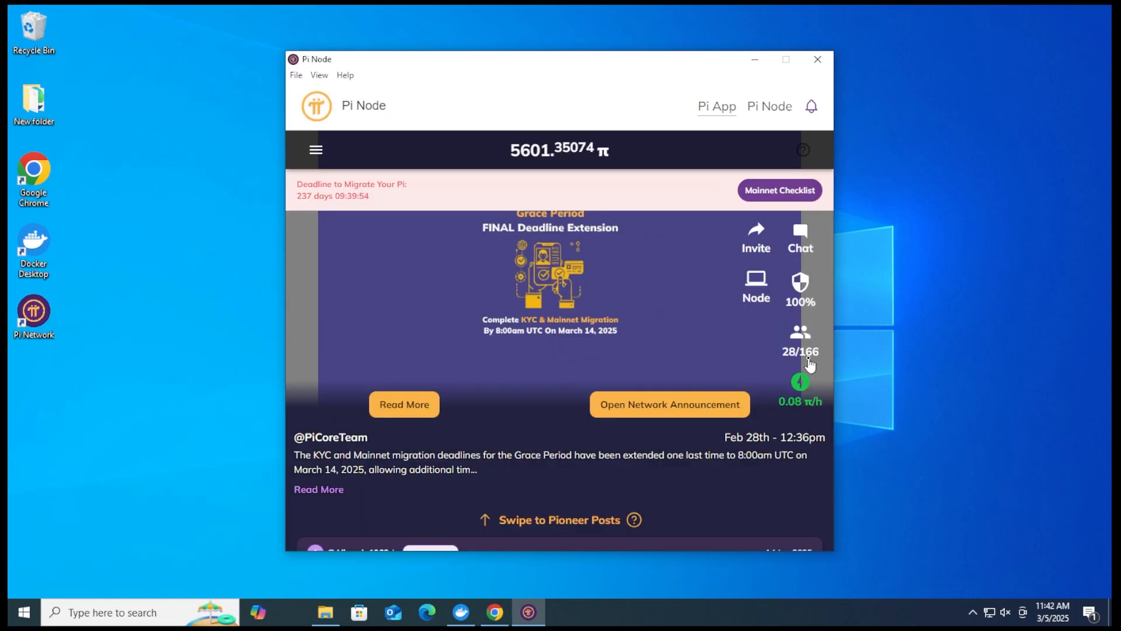
Turn the Pi node on and check the pi-network container in Docker Desktop
{"action": "left_click", "coordinate": [768, 114]}
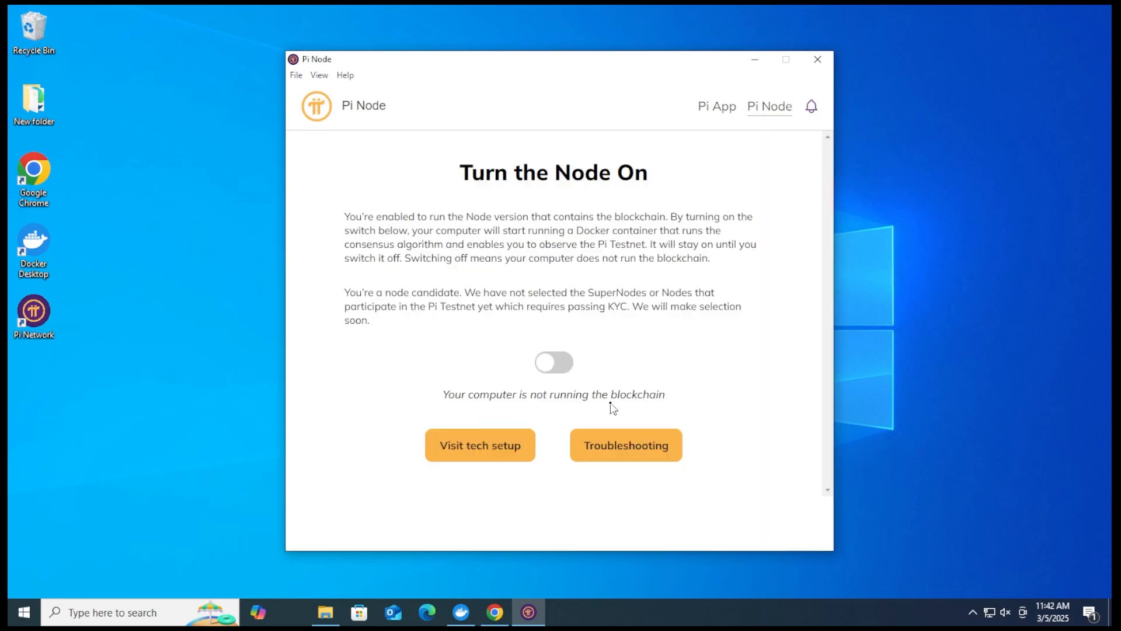
{"action": "left_click", "coordinate": [555, 363]}
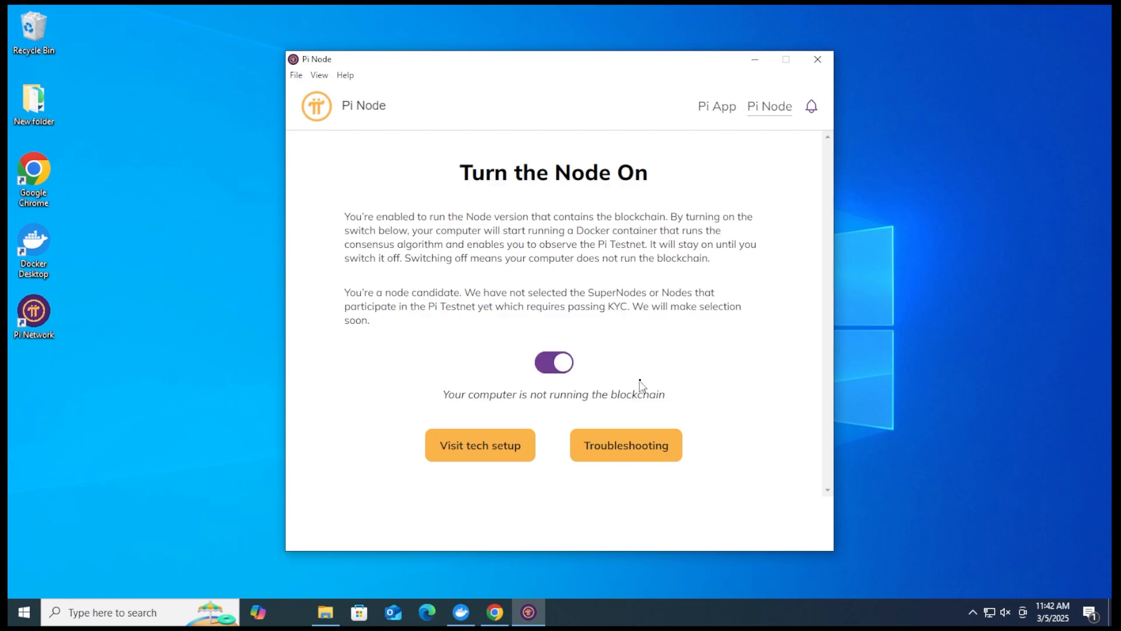
{"action": "left_click", "coordinate": [455, 614]}
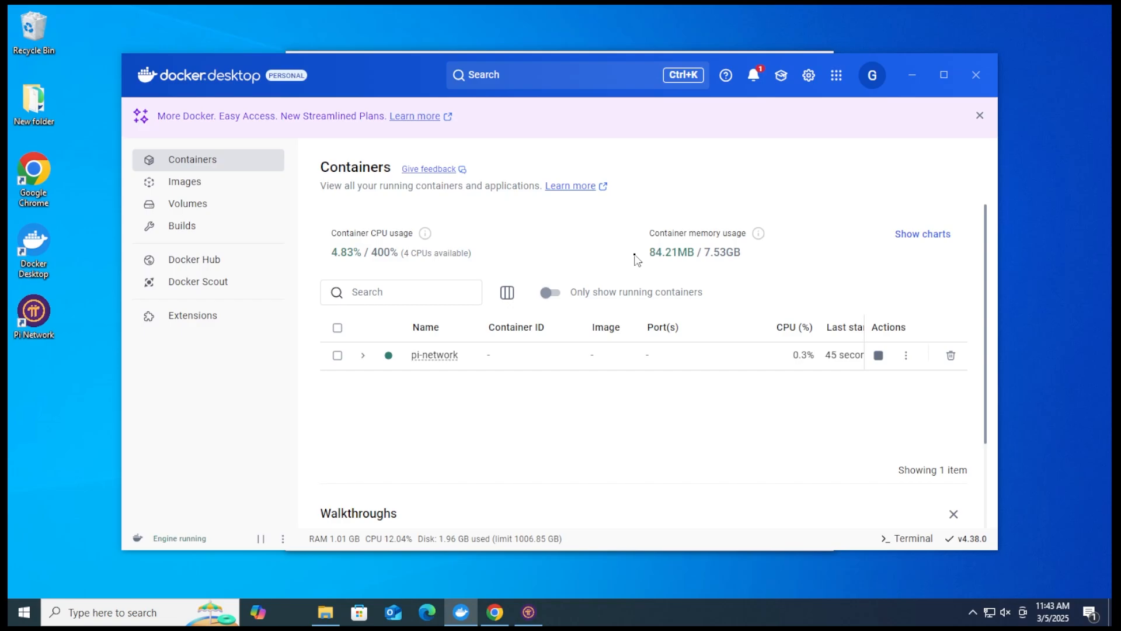
{"action": "left_click", "coordinate": [912, 76]}
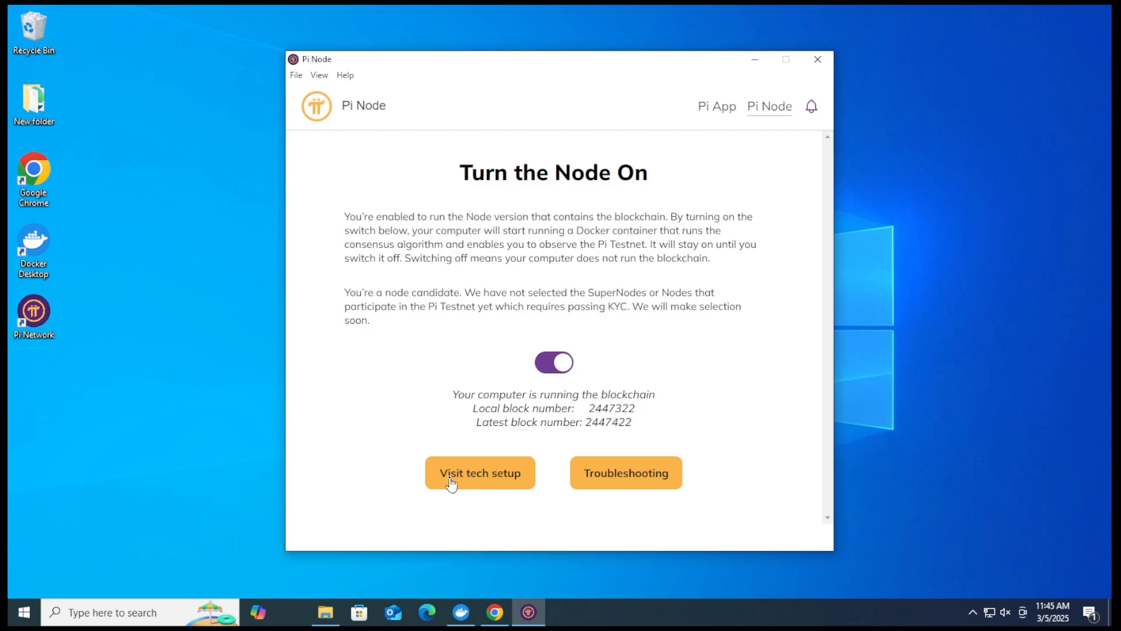
Examine the Docker installation status, router port requirements and port-check help in Pi Node's tech setup
{"action": "left_click", "coordinate": [483, 475]}
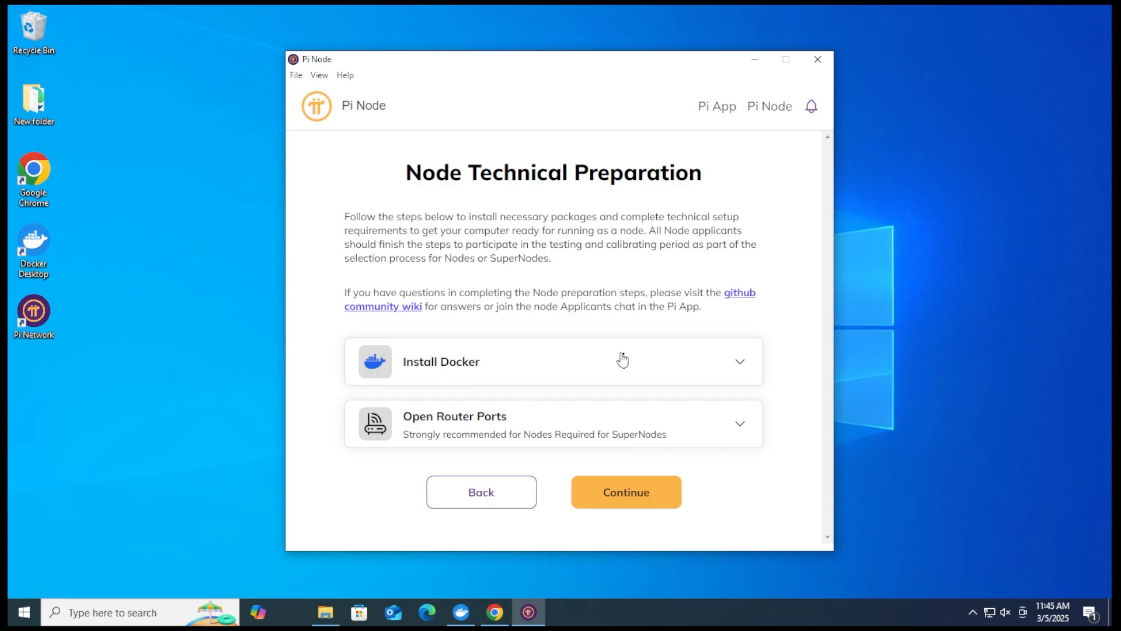
{"action": "left_click", "coordinate": [655, 365]}
{"action": "scroll", "coordinate": [588, 331], "scroll_direction": "down", "scroll_amount": 1}
{"action": "scroll", "coordinate": [589, 331], "scroll_direction": "down", "scroll_amount": 3}
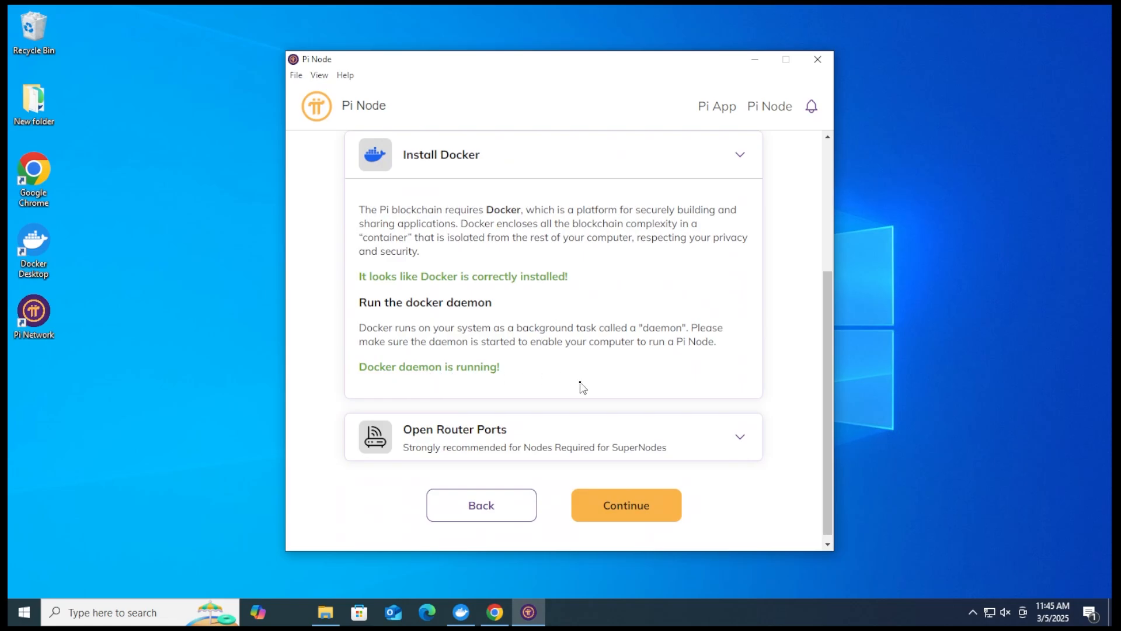
{"action": "left_click", "coordinate": [733, 159]}
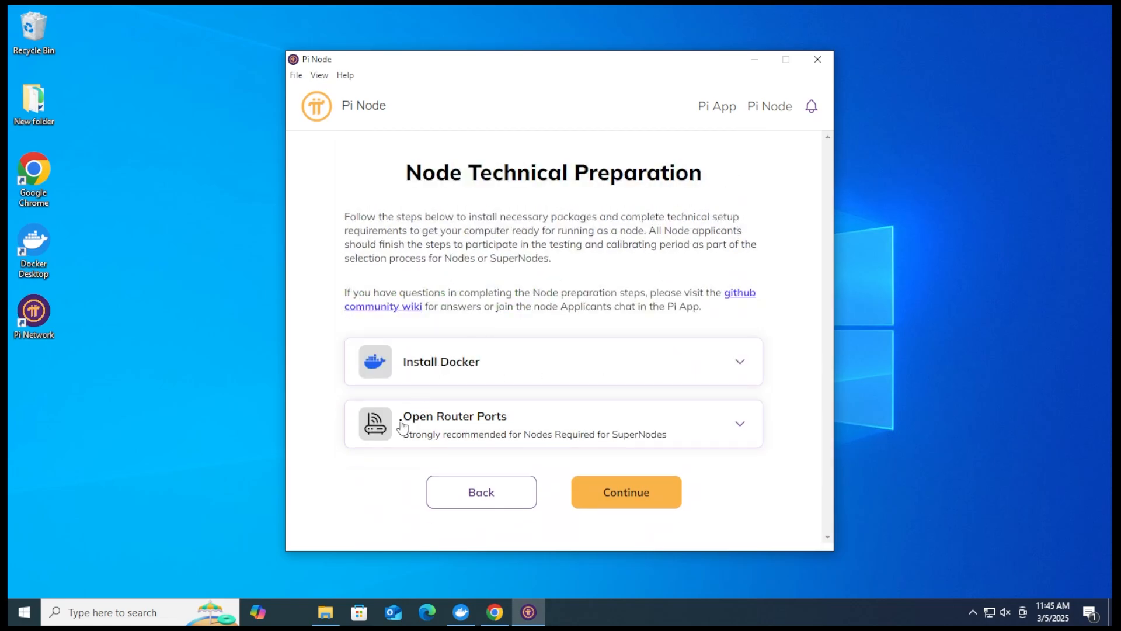
{"action": "left_click", "coordinate": [577, 421]}
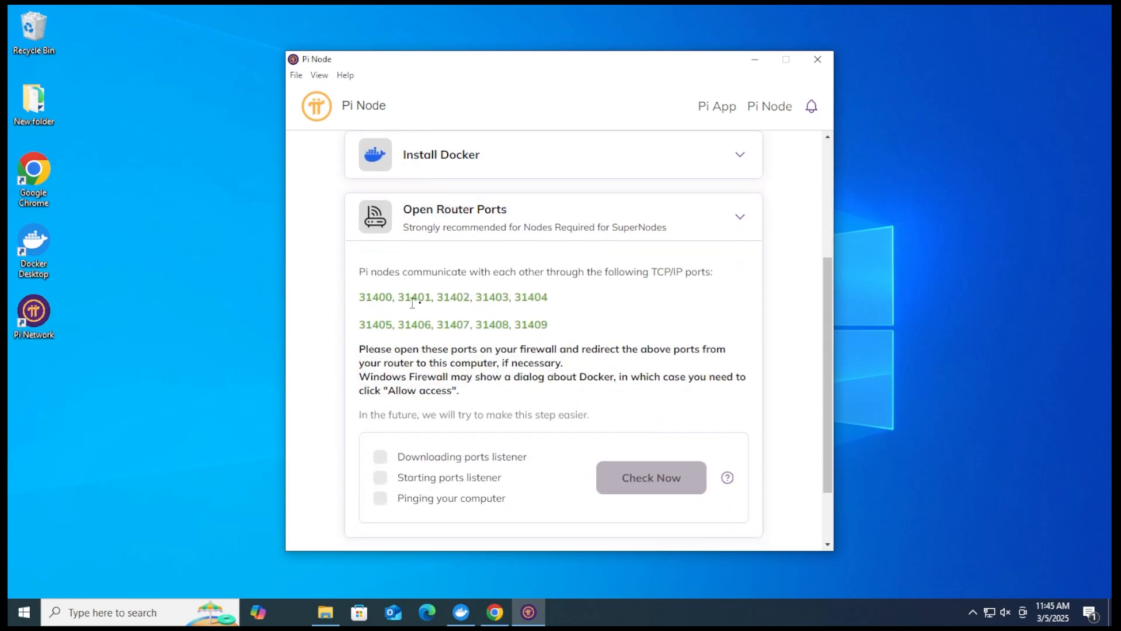
{"action": "scroll", "coordinate": [729, 399], "scroll_direction": "down", "scroll_amount": 2}
{"action": "mouse_move", "coordinate": [728, 399]}
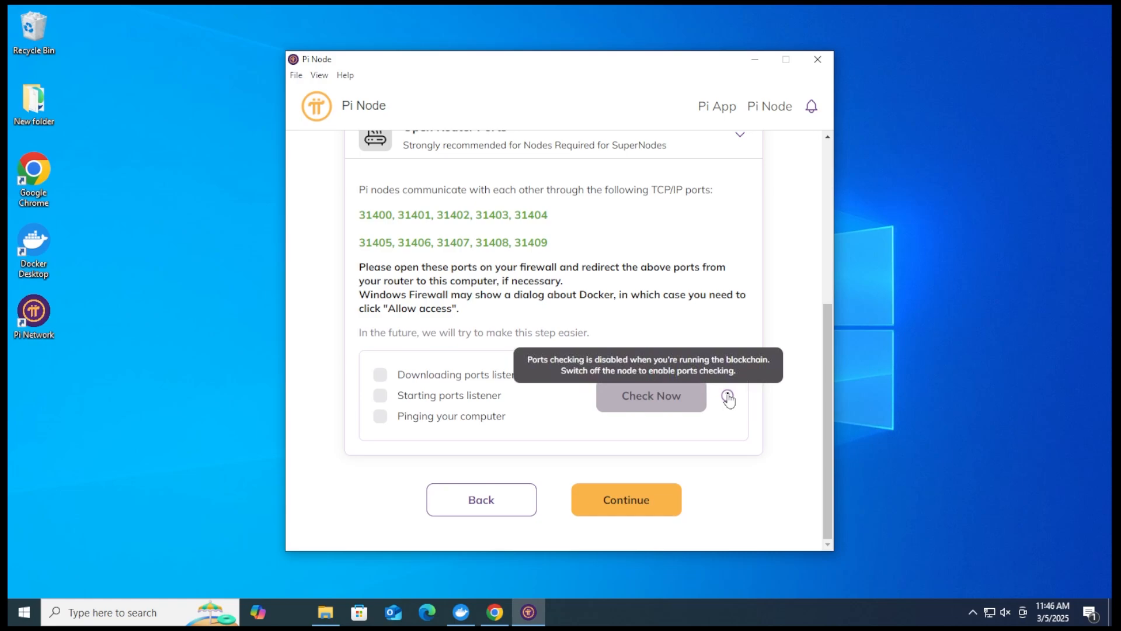
Check the blockchain sync progress and estimated time on the Pi Node page
{"action": "left_click", "coordinate": [769, 107]}
{"action": "left_click_drag", "start_coordinate": [514, 407], "coordinate": [673, 409]}
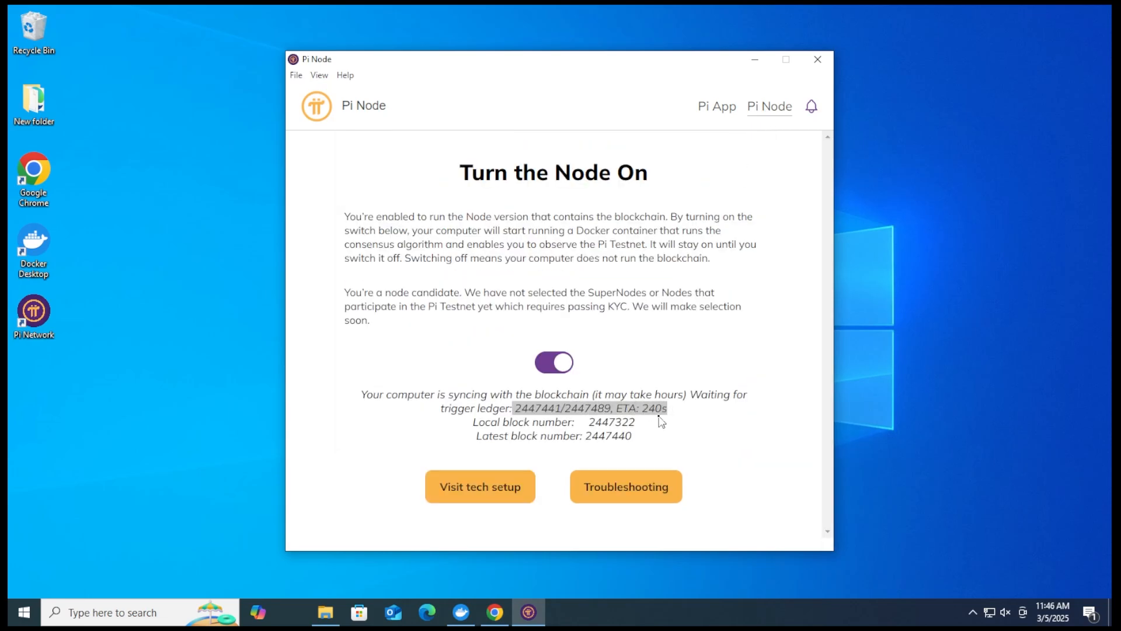
{"action": "left_click", "coordinate": [687, 434]}
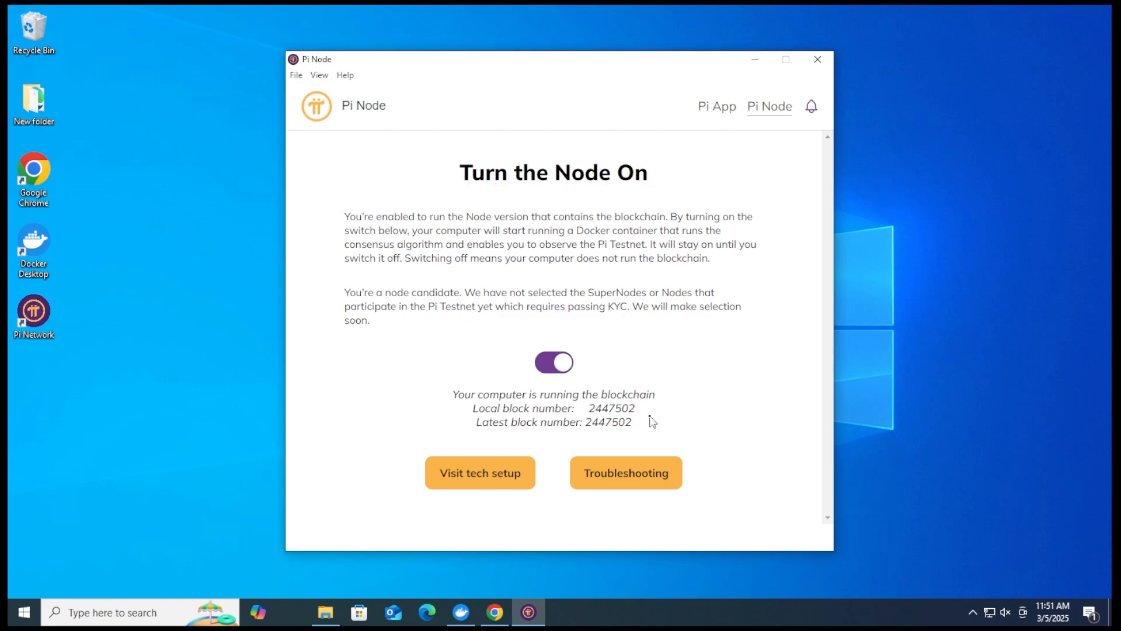
Return to the tech setup and recheck the Docker status and the router ports section's port-check availability
{"action": "left_click", "coordinate": [480, 474]}
{"action": "left_click", "coordinate": [562, 360]}
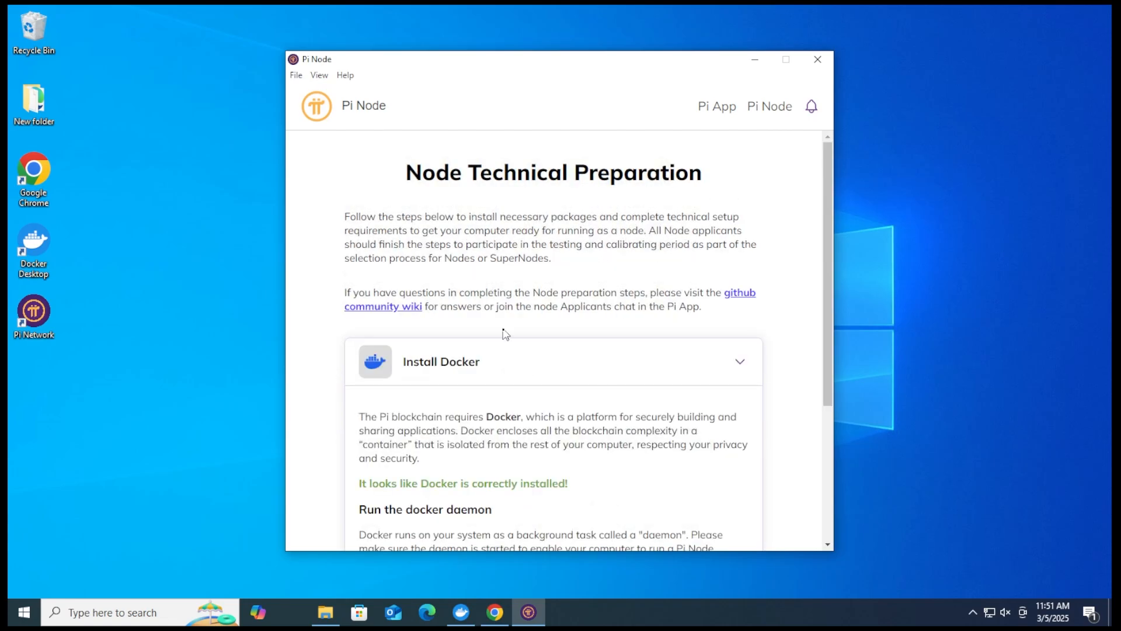
{"action": "scroll", "coordinate": [523, 383], "scroll_direction": "down", "scroll_amount": 2}
{"action": "scroll", "coordinate": [524, 384], "scroll_direction": "down", "scroll_amount": 2}
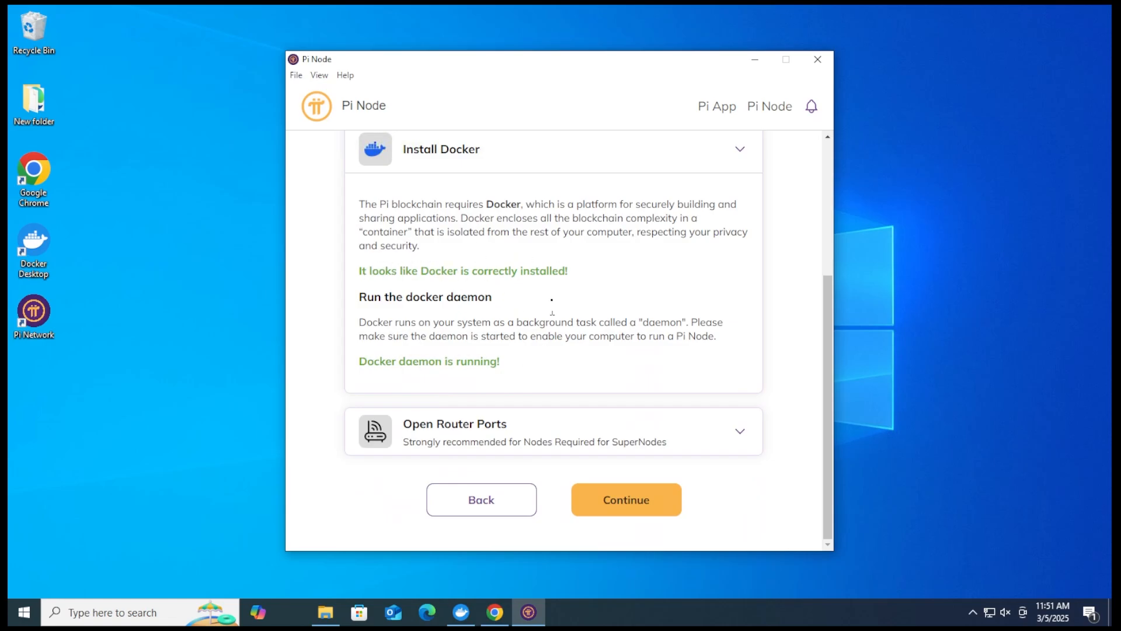
{"action": "left_click", "coordinate": [559, 168]}
{"action": "left_click", "coordinate": [518, 430]}
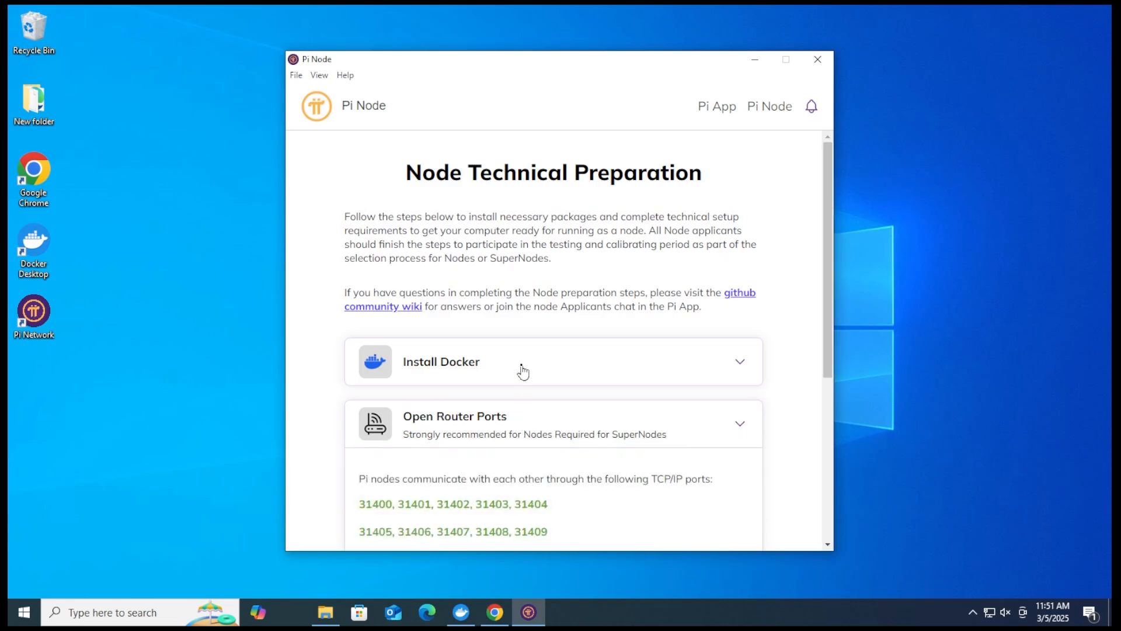
{"action": "scroll", "coordinate": [521, 369], "scroll_direction": "down", "scroll_amount": 5}
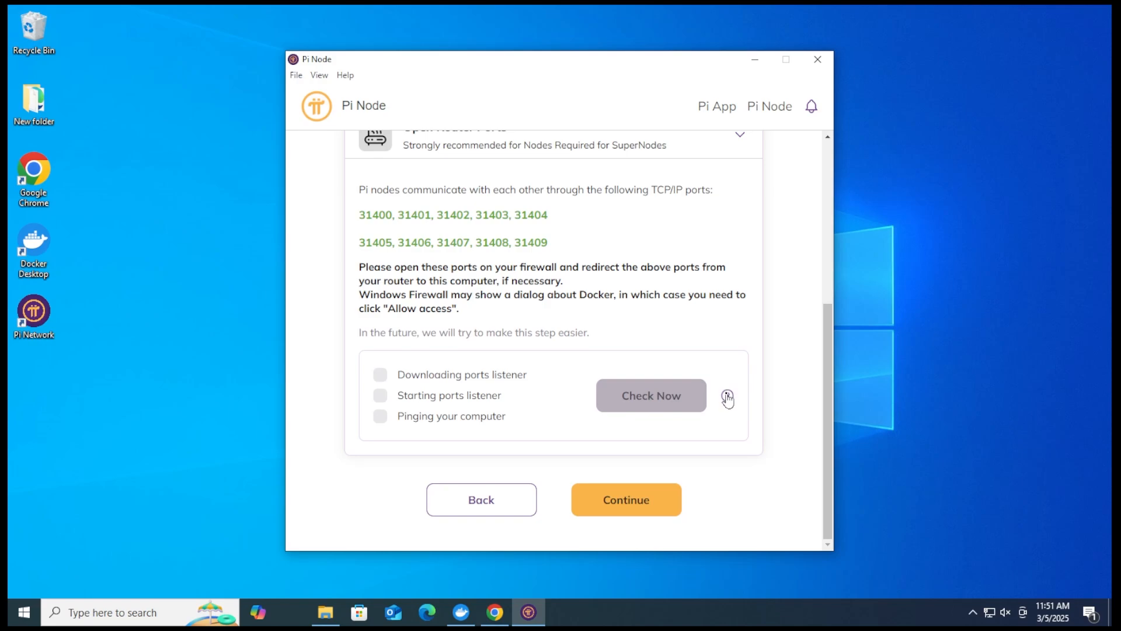
Return to the Pi Node page and switch the node off so the port check can be run
{"action": "mouse_move", "coordinate": [729, 397]}
{"action": "left_click", "coordinate": [767, 108]}
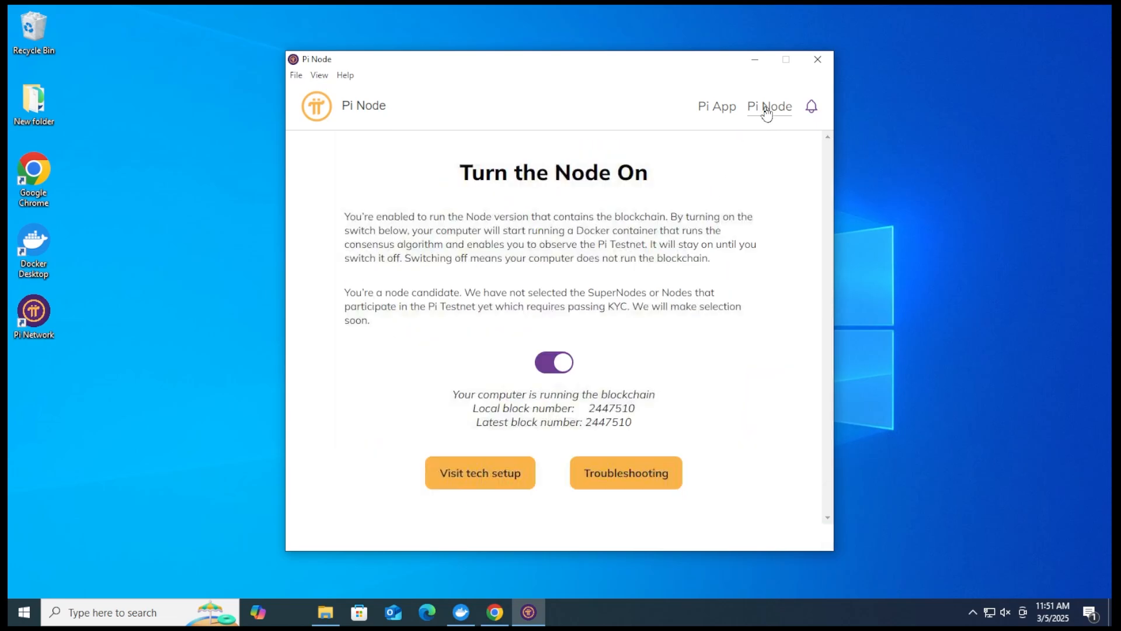
{"action": "left_click", "coordinate": [554, 366]}
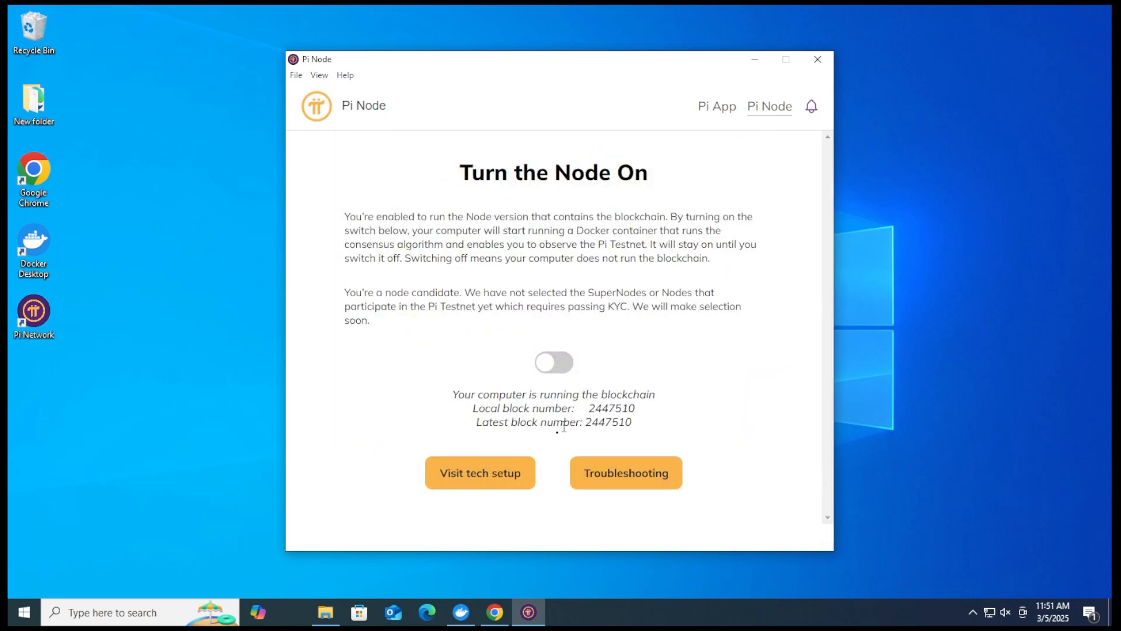
Run the router port check in the tech setup and examine the status of ports 31400 to 31409
{"action": "left_click", "coordinate": [498, 481]}
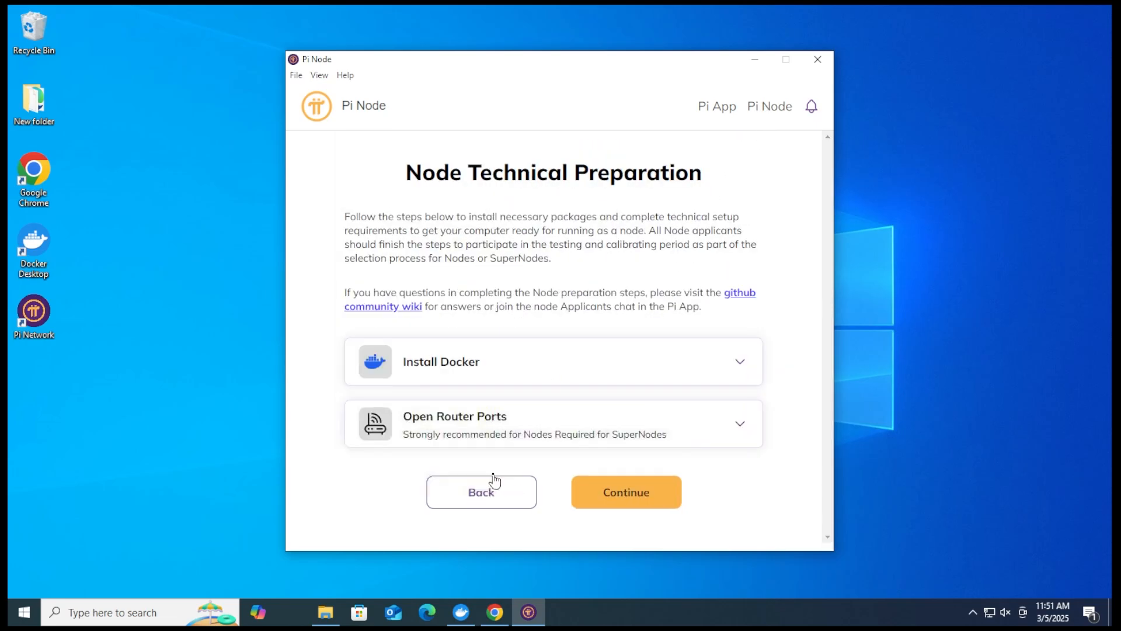
{"action": "left_click", "coordinate": [696, 424]}
{"action": "left_click", "coordinate": [640, 402]}
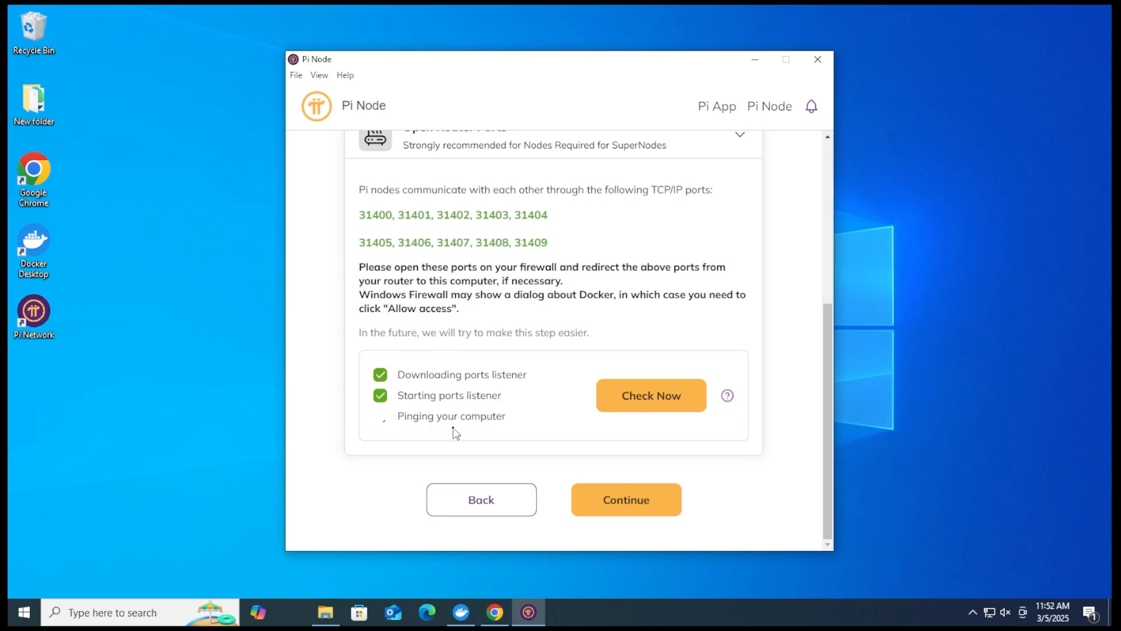
{"action": "scroll", "coordinate": [614, 314], "scroll_direction": "down", "scroll_amount": 5}
{"action": "scroll", "coordinate": [614, 314], "scroll_direction": "down", "scroll_amount": 2}
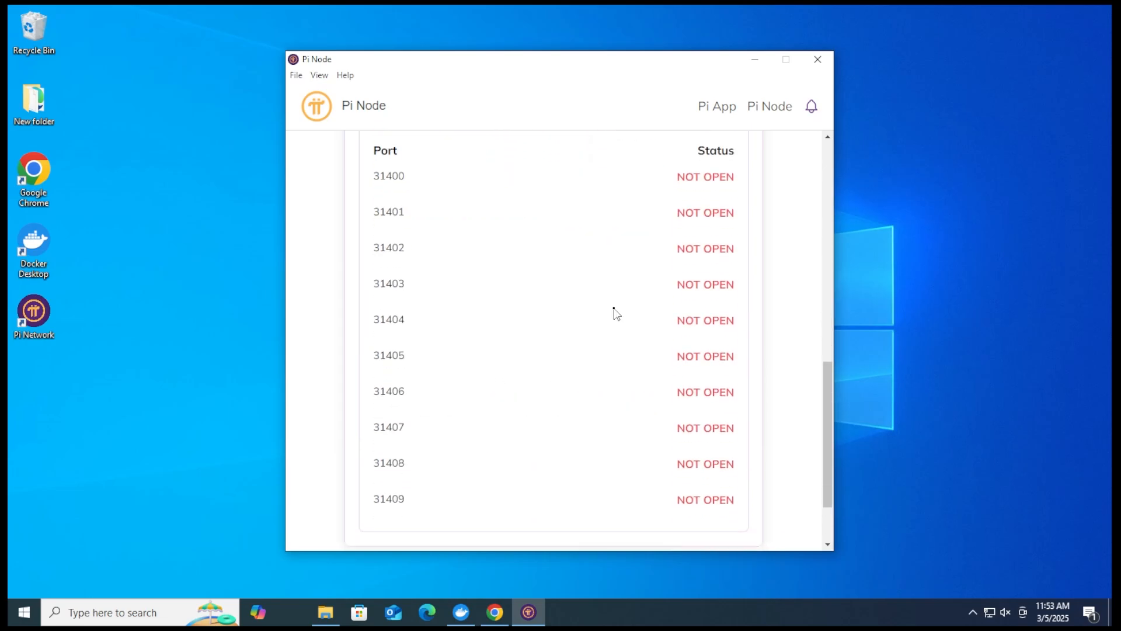
{"action": "scroll", "coordinate": [615, 314], "scroll_direction": "up", "scroll_amount": 1}
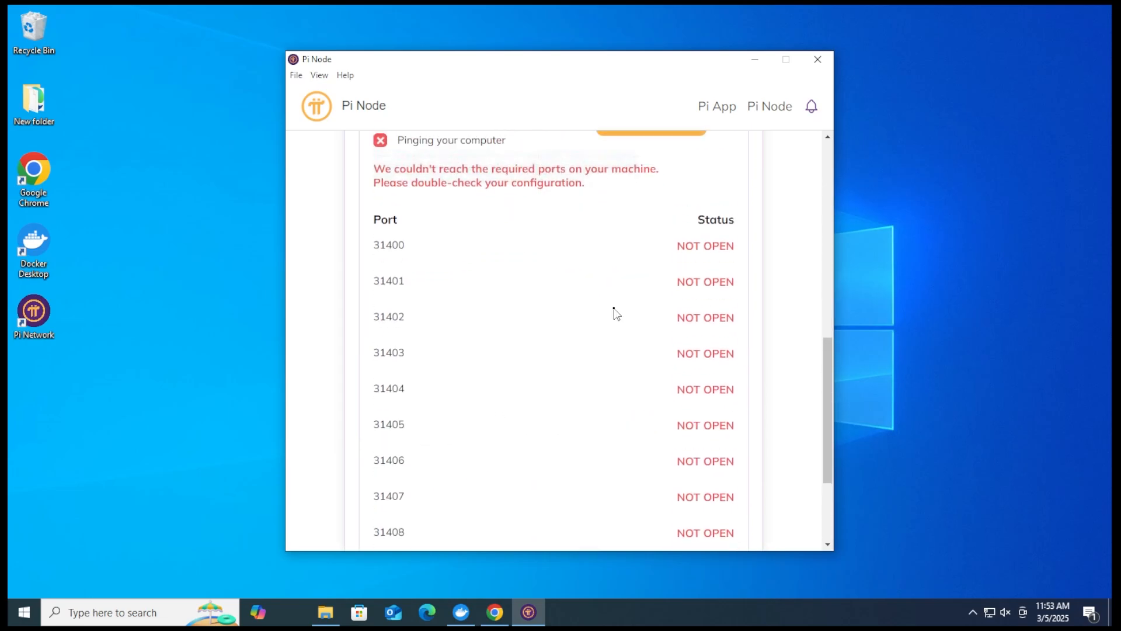
{"action": "scroll", "coordinate": [661, 454], "scroll_direction": "down", "scroll_amount": 3}
{"action": "scroll", "coordinate": [661, 454], "scroll_direction": "up", "scroll_amount": 6}
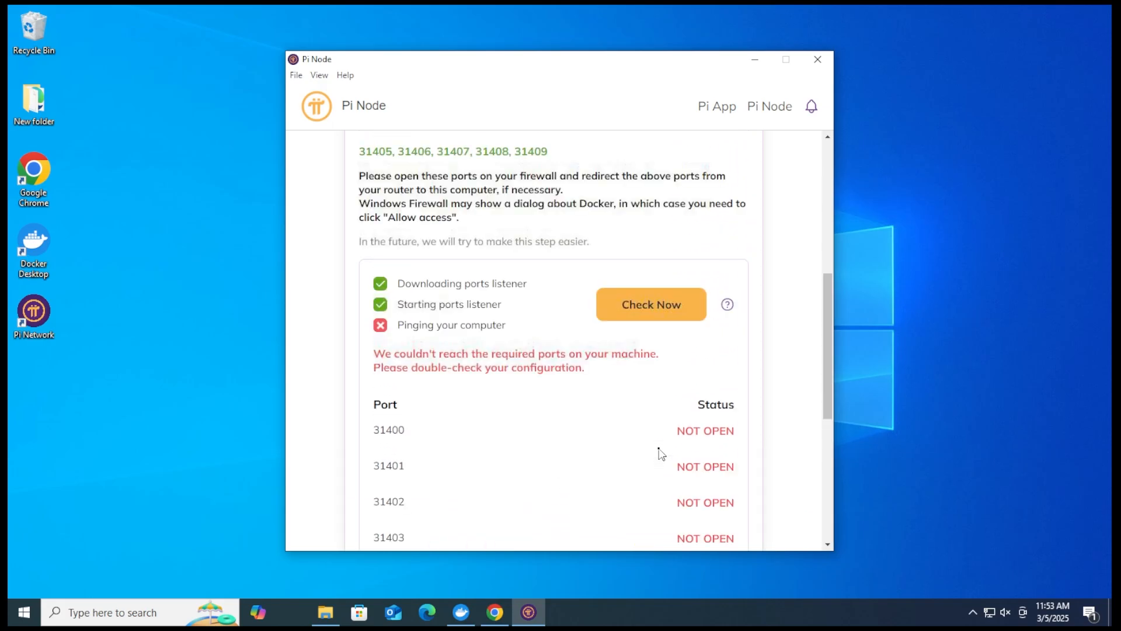